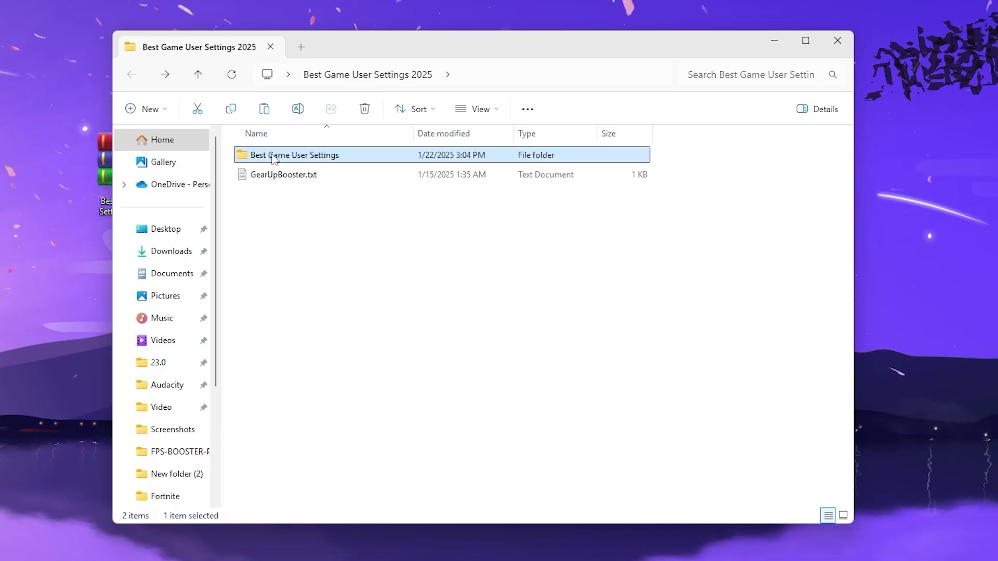
Step: Copy GameUserSettings.ini from Best Game User Settings\Mid End PCs\1440x1080
double_click(291, 156)
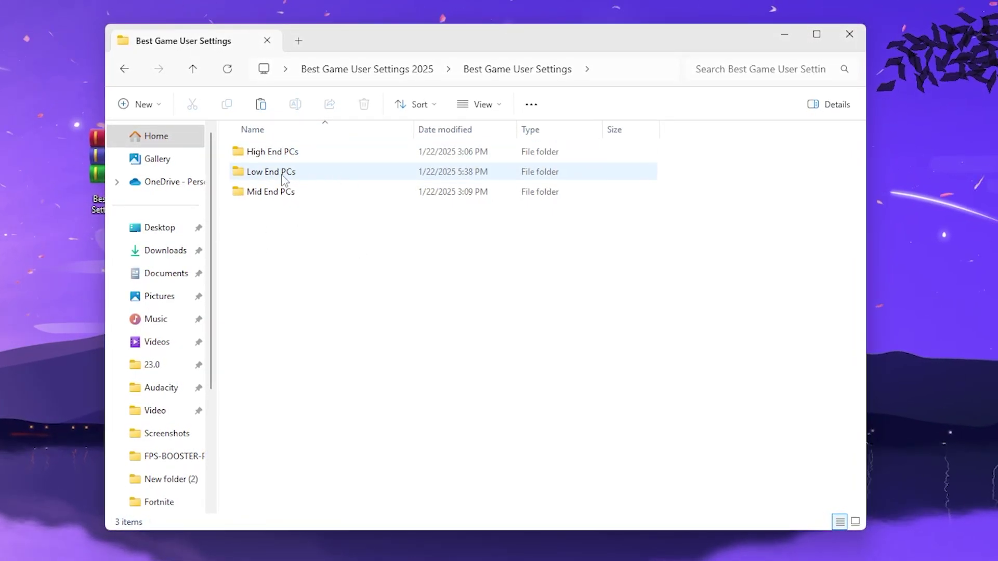
mouse_move(272, 196)
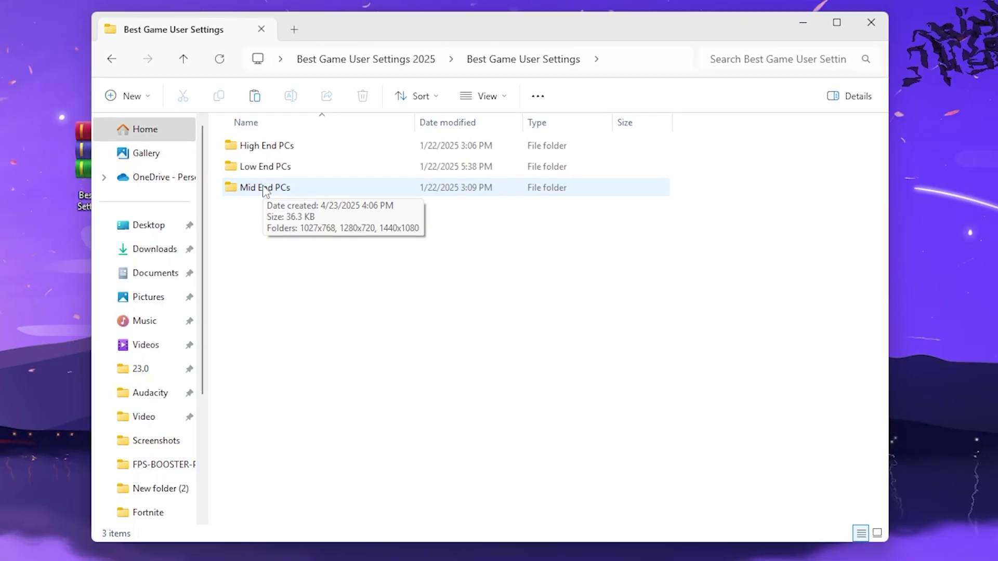
double_click(265, 190)
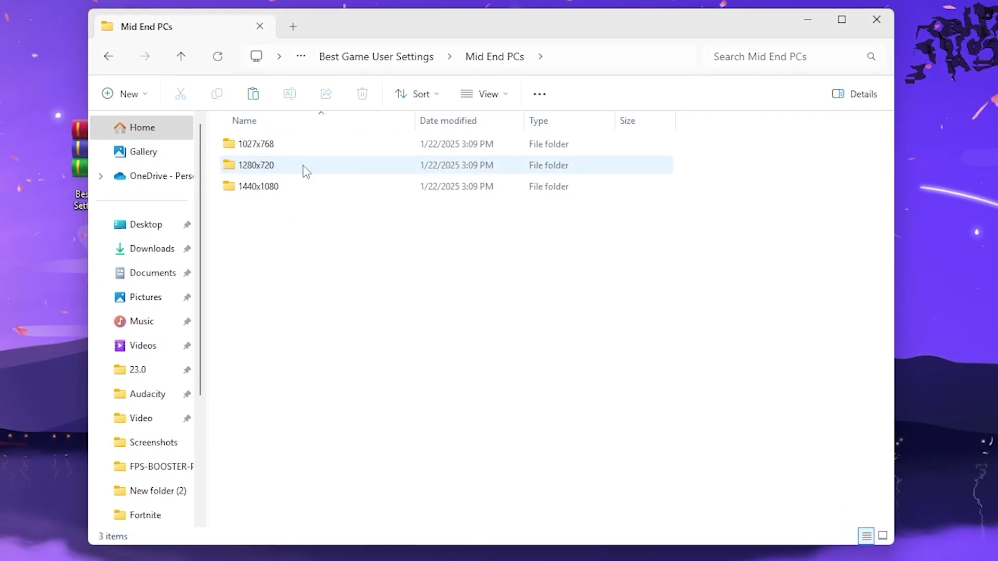
mouse_move(304, 172)
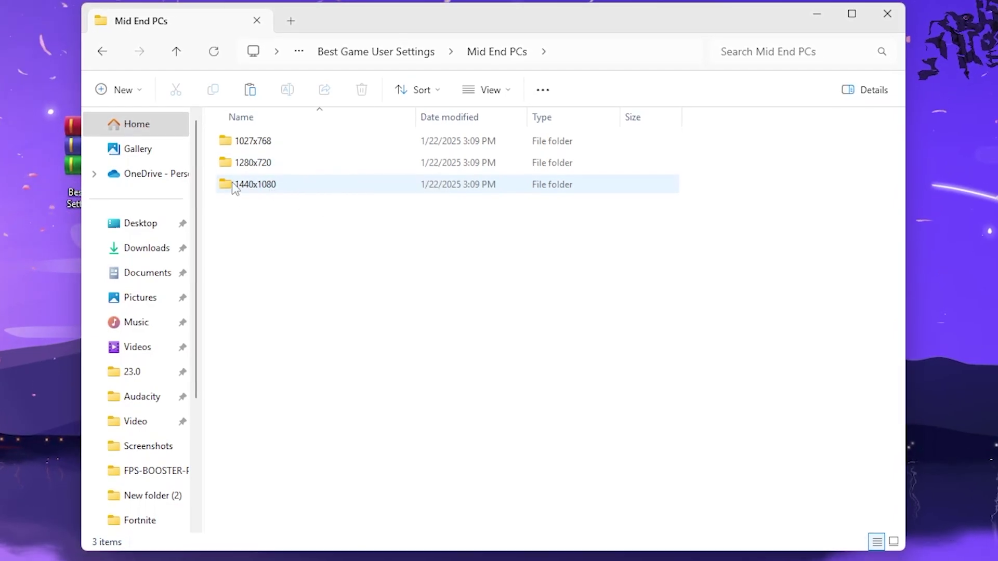
mouse_move(260, 186)
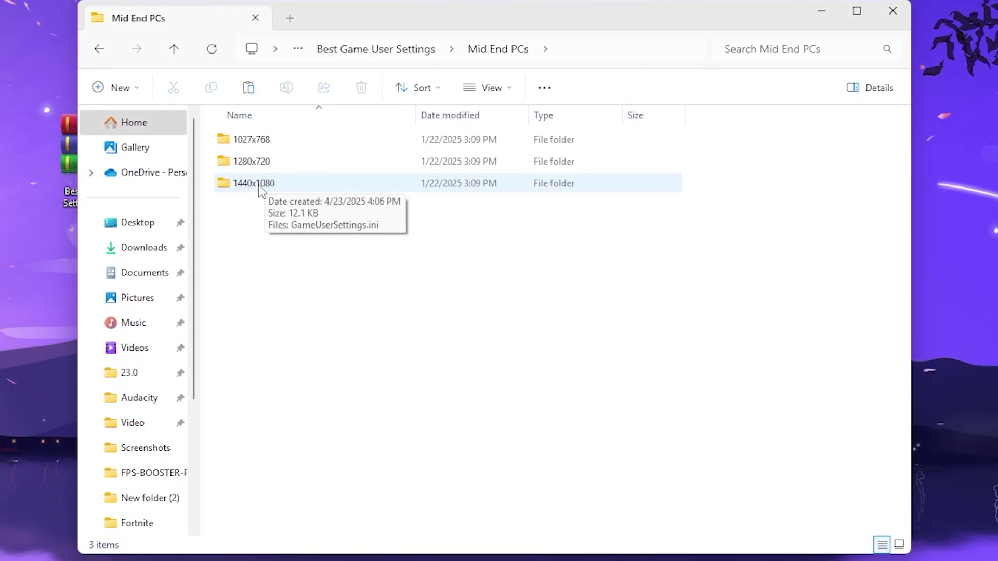
double_click(257, 184)
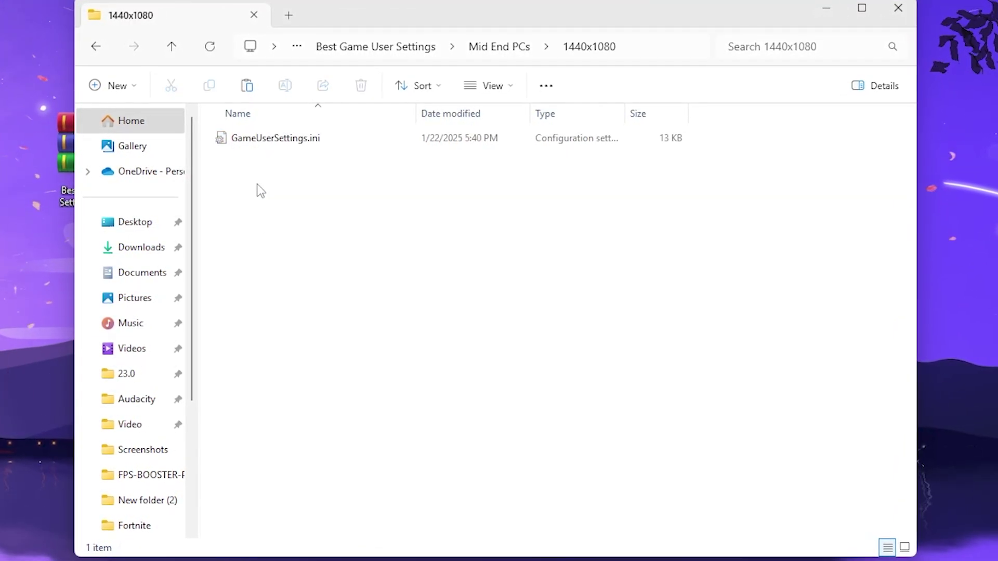
click(262, 139)
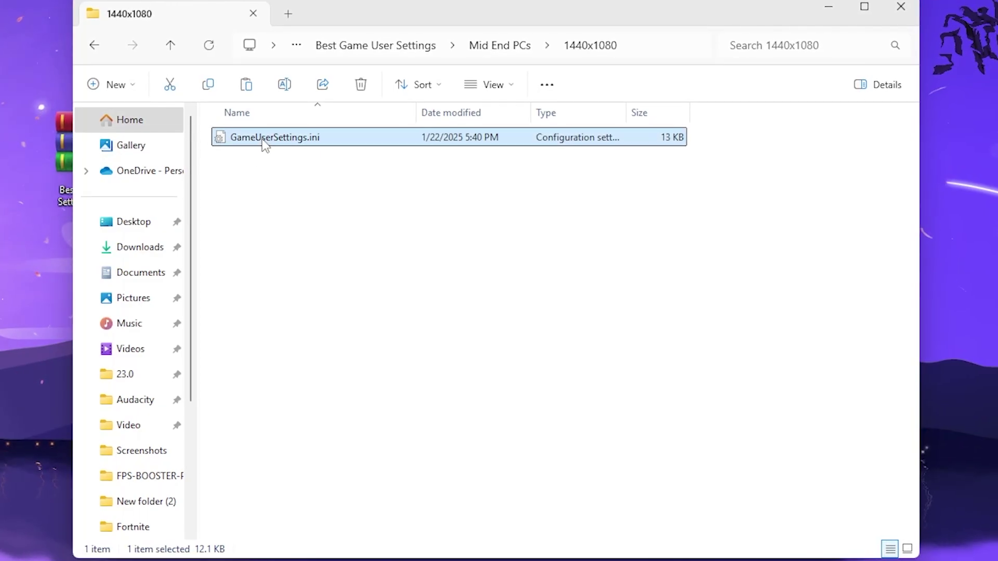
right_click(308, 133)
click(383, 151)
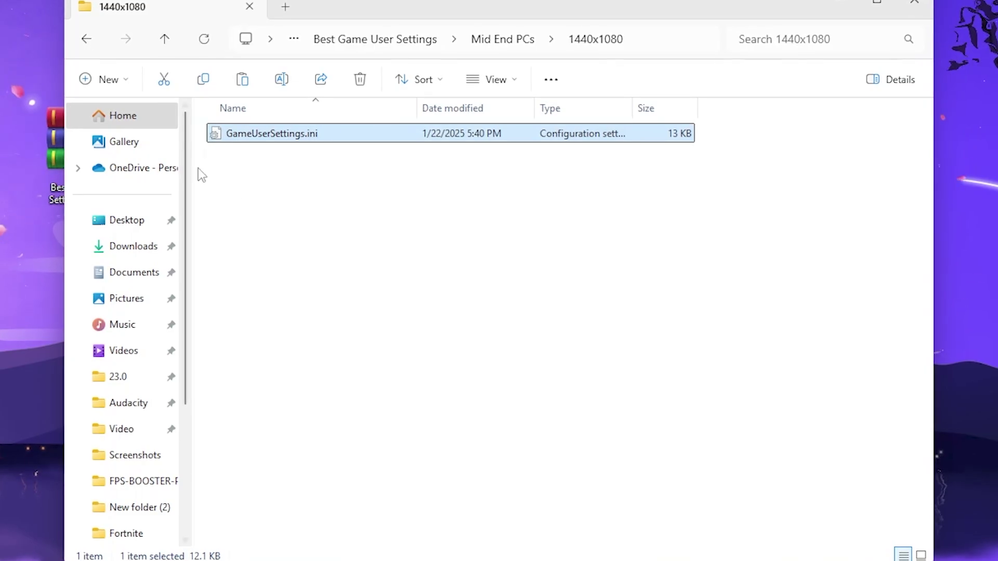
Step: Close File Explorer and open %localappdata% from the Run dialog
click(921, 7)
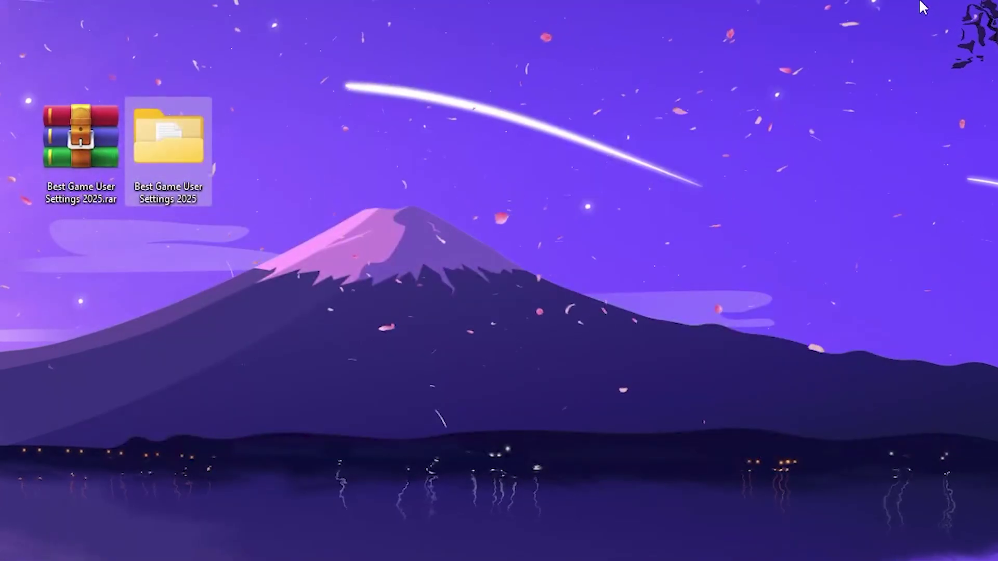
key(super+r)
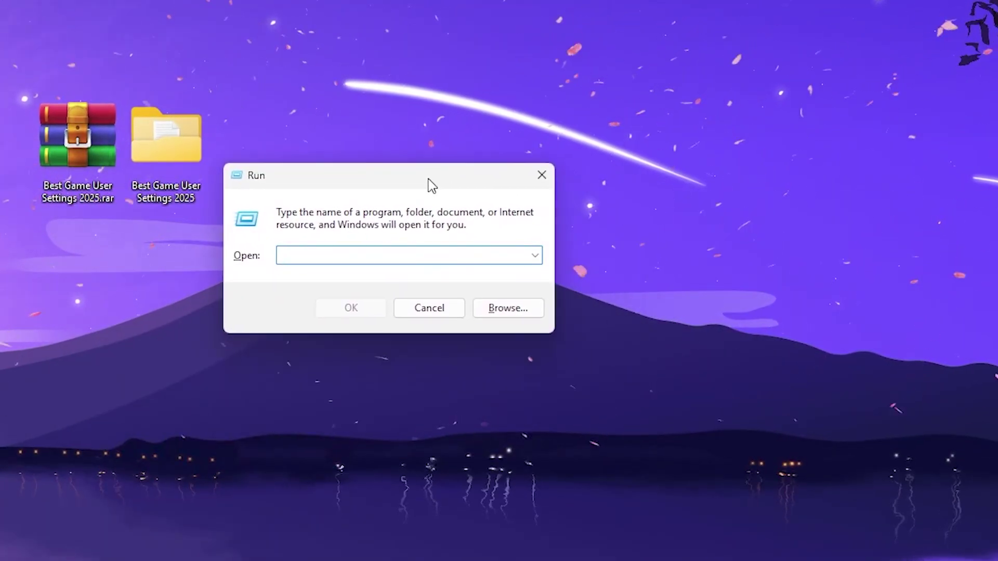
text(%)
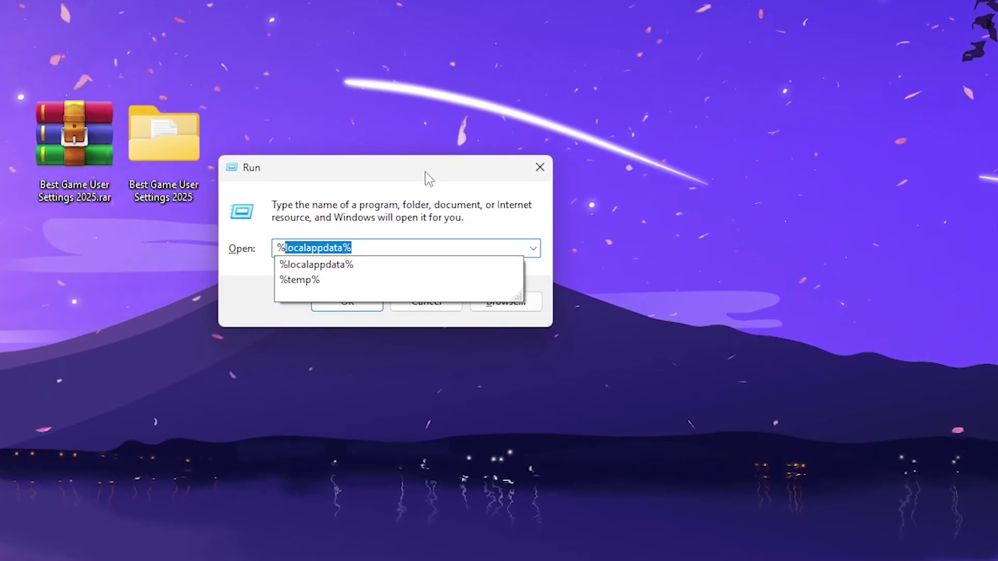
key(Down)
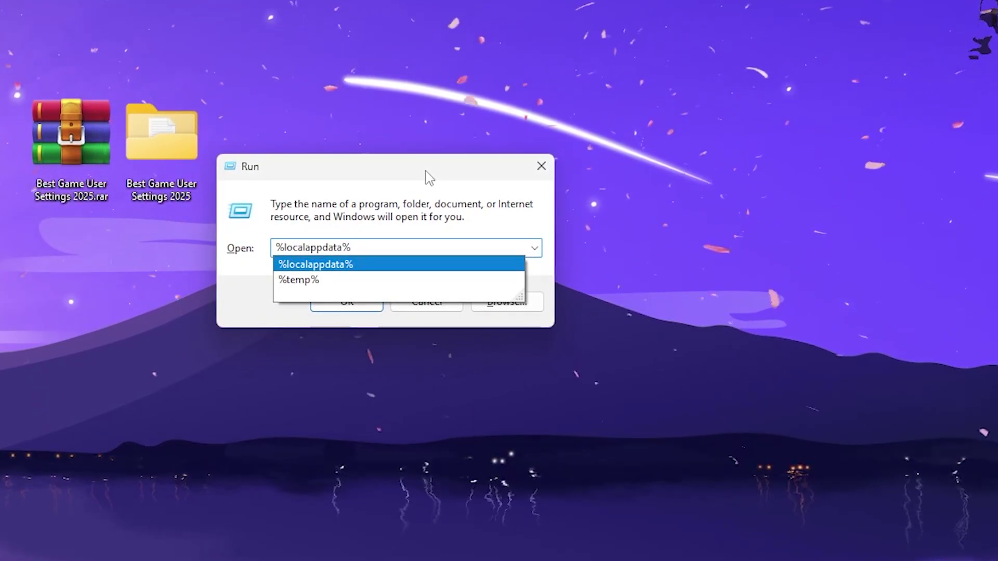
key(Return)
scroll(385, 386, down, 2)
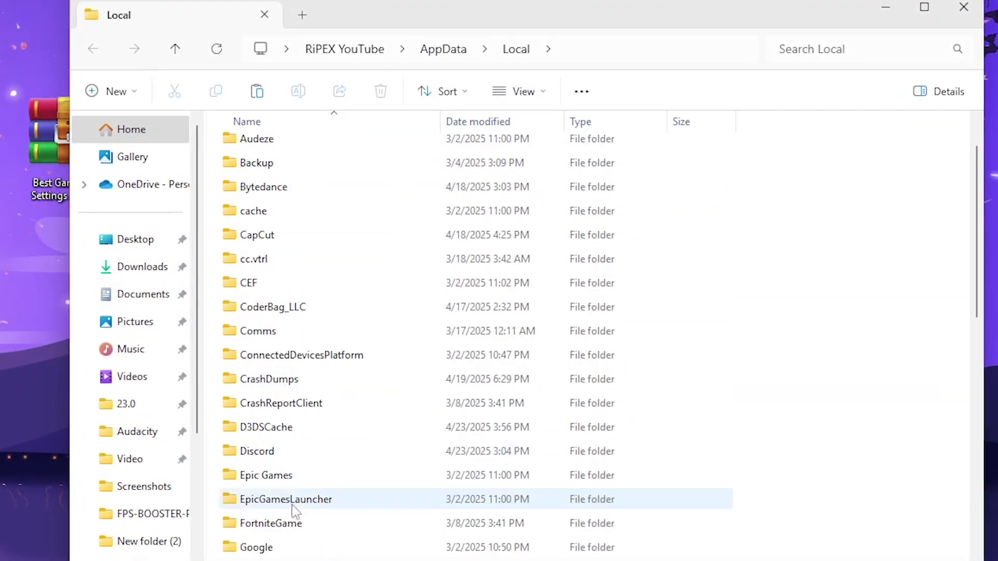
Step: Paste the copied file into FortniteGame\Saved\Config\WindowsClient, replacing the existing GameUserSettings.ini
double_click(268, 522)
double_click(253, 148)
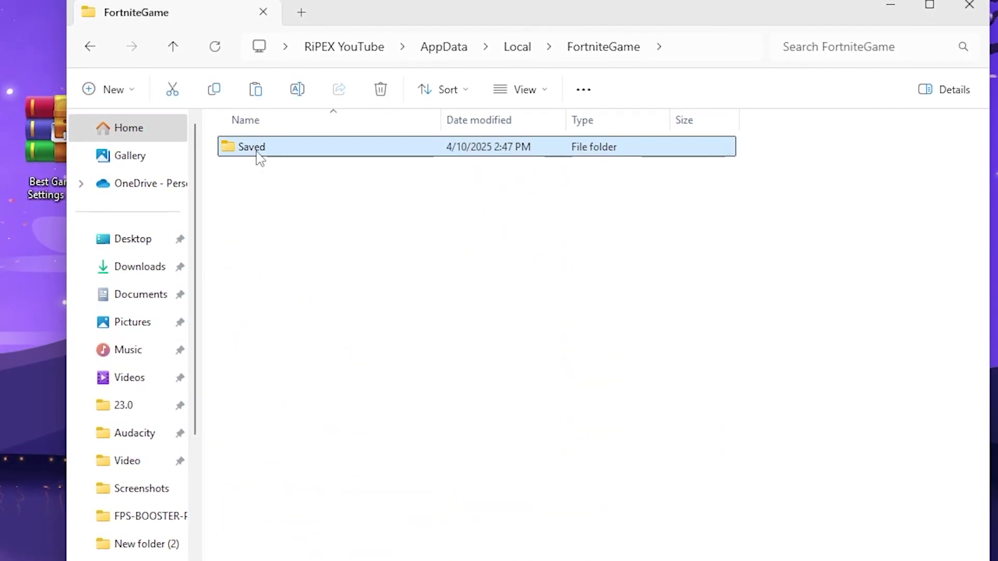
double_click(252, 169)
double_click(276, 171)
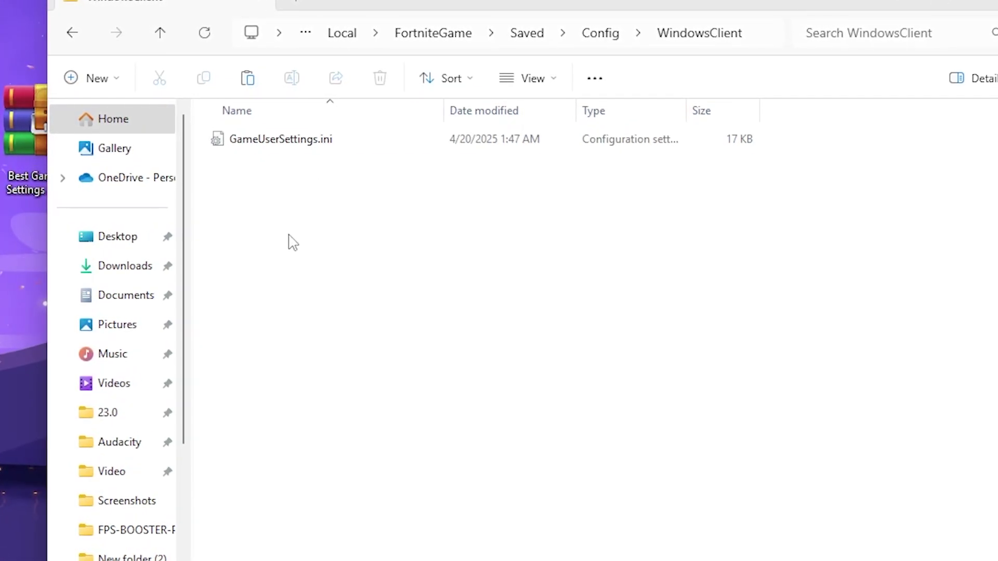
right_click(278, 196)
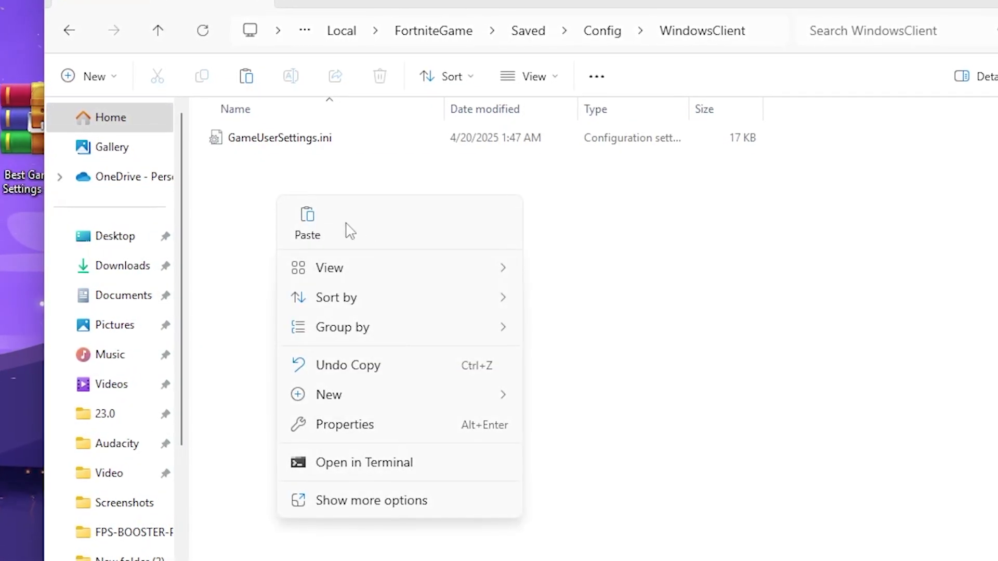
click(312, 224)
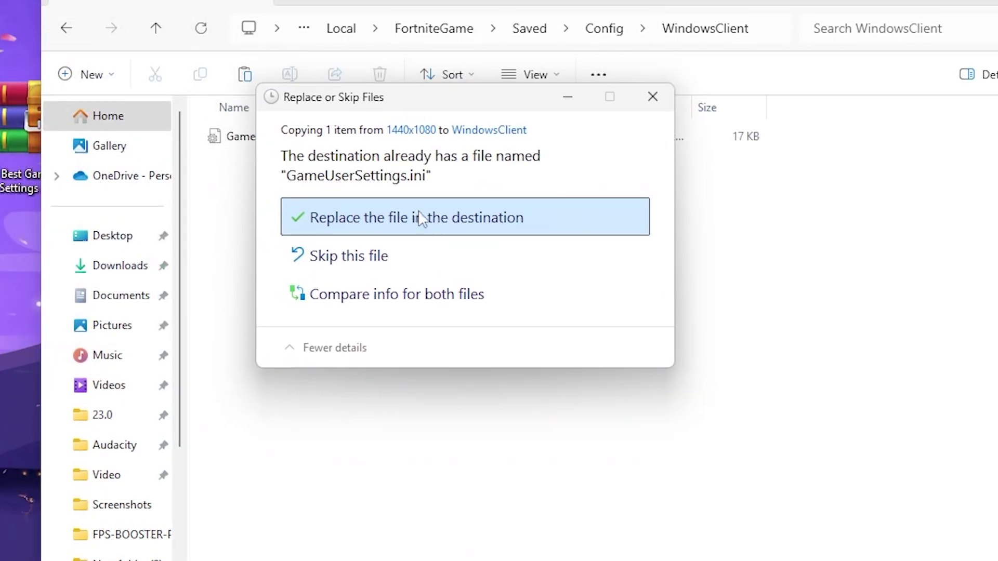
click(394, 219)
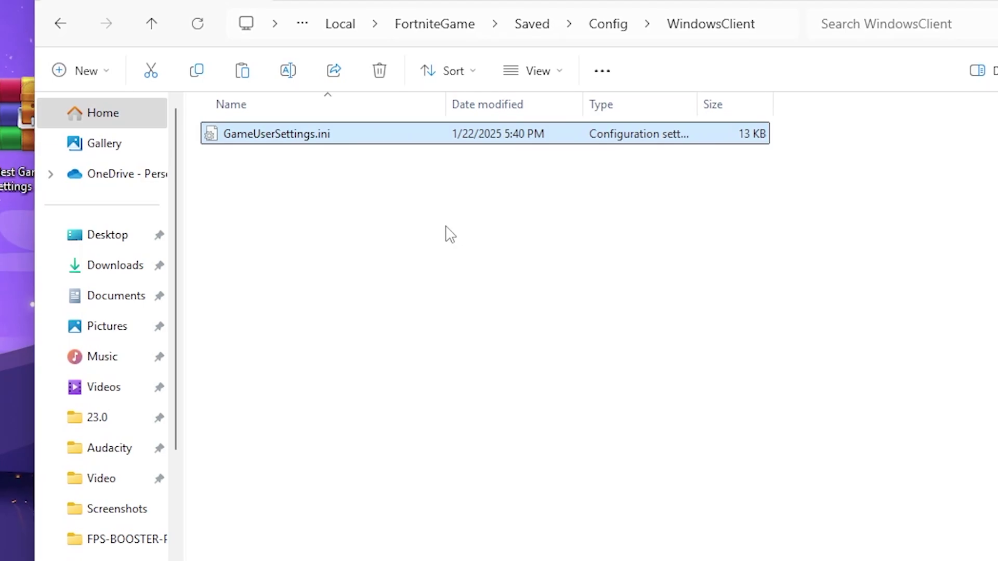
Step: Check GameUserSettings.ini's properties, then open it in Notepad through the Edit action
right_click(285, 131)
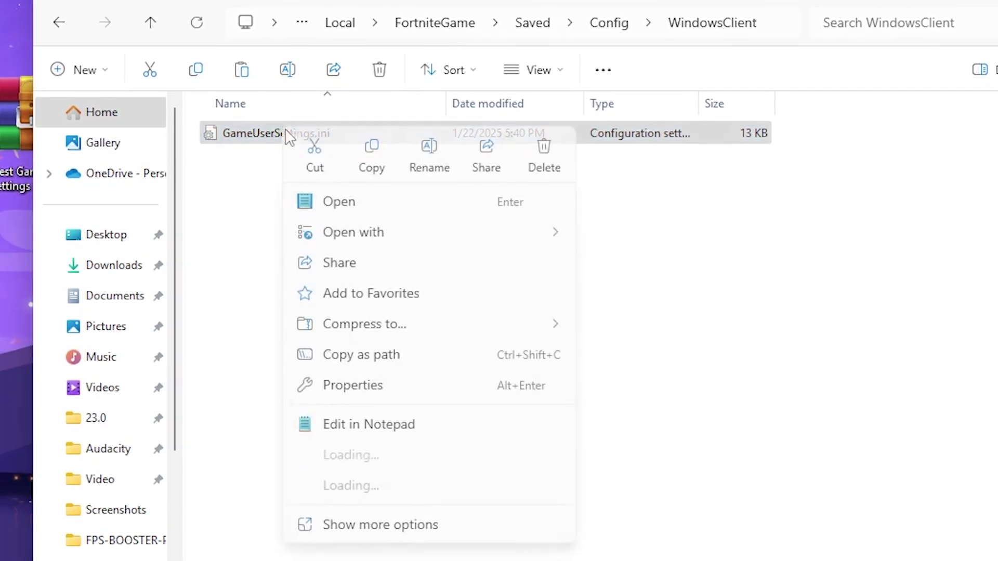
click(355, 399)
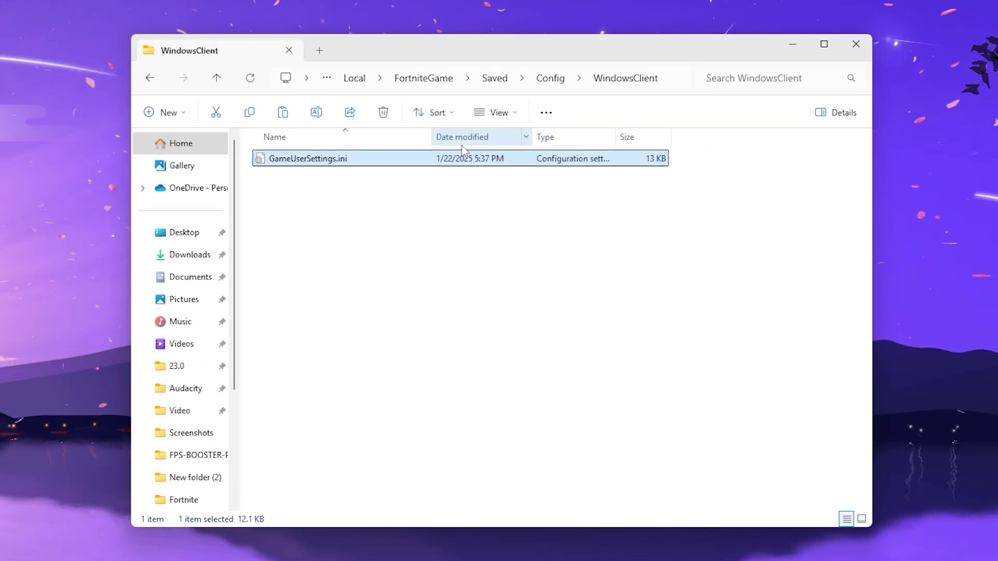
right_click(292, 162)
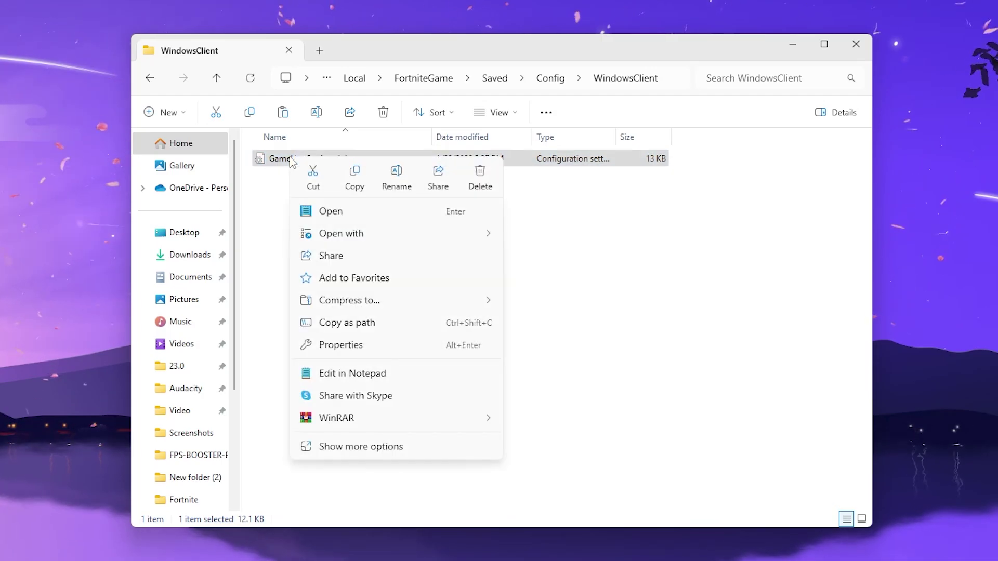
click(330, 447)
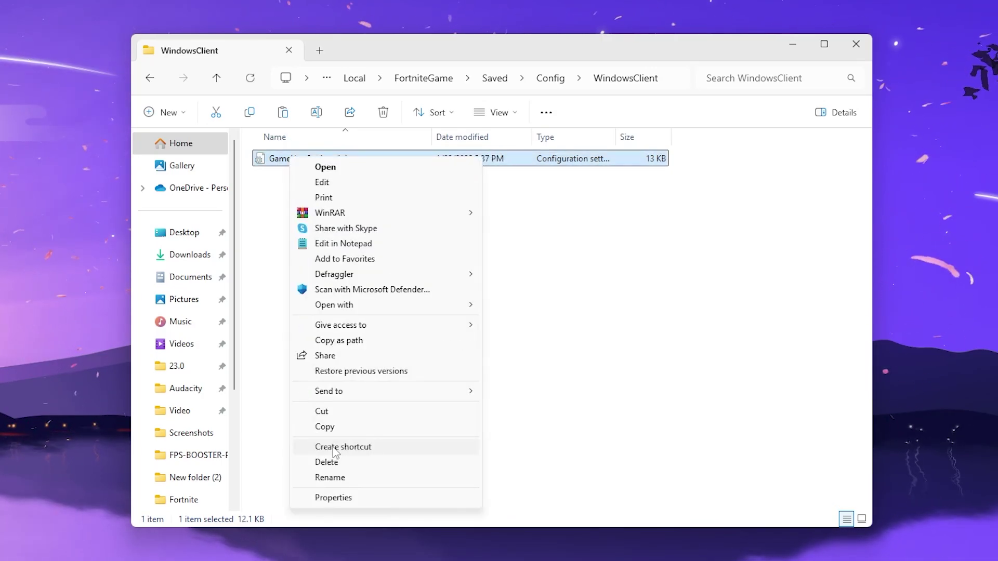
click(322, 182)
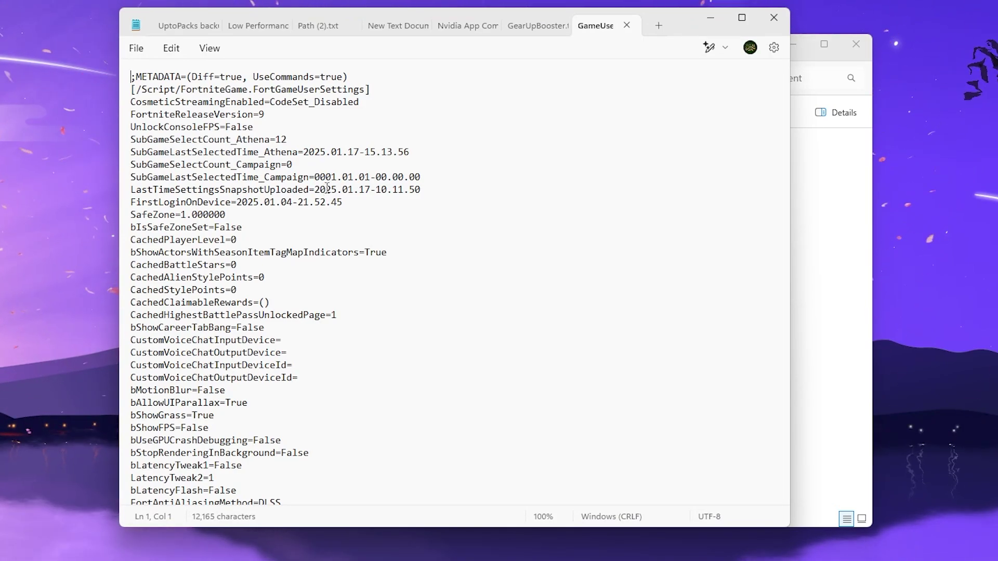
Step: Change bShowGrass from True to False and bStopRenderingInBackground from False to True
scroll(224, 391, down, 3)
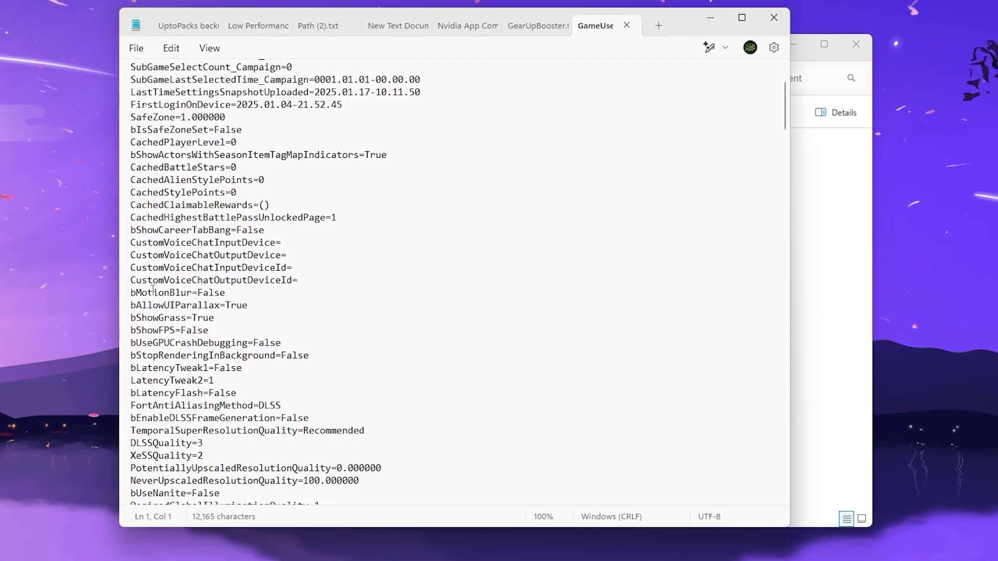
drag(225, 293, 203, 293)
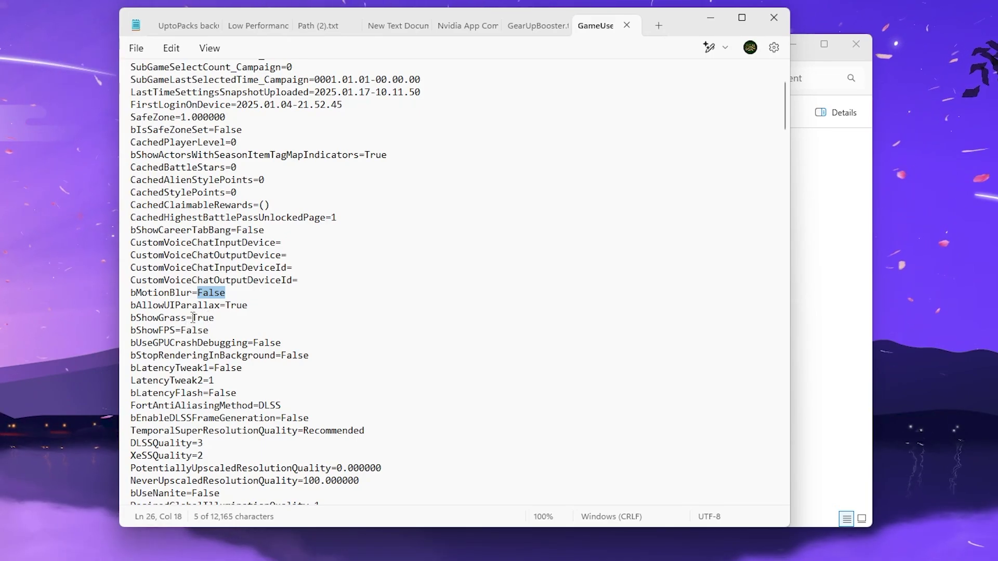
double_click(201, 318)
text(Fa)
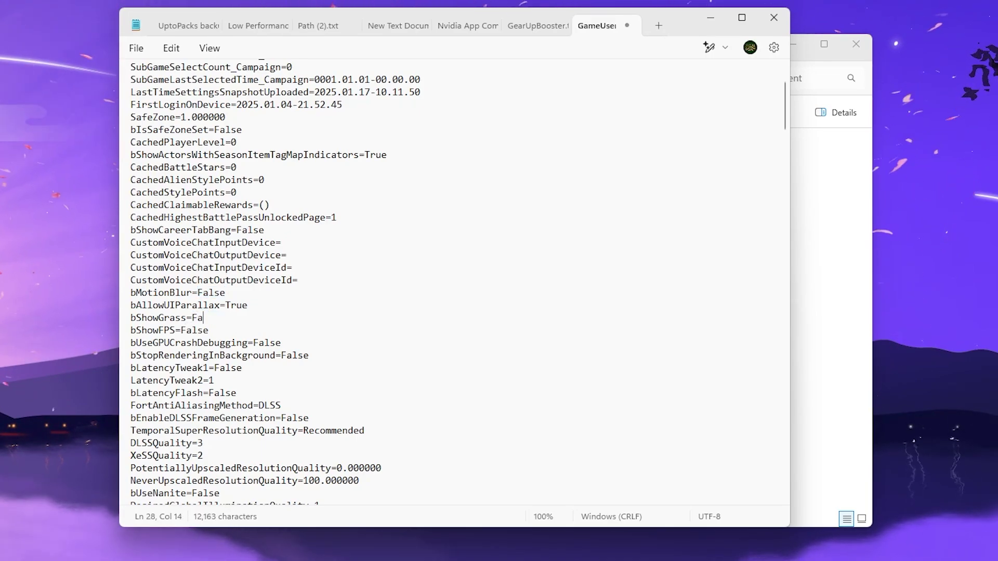
text(k)
key(BackSpace)
text(ls)
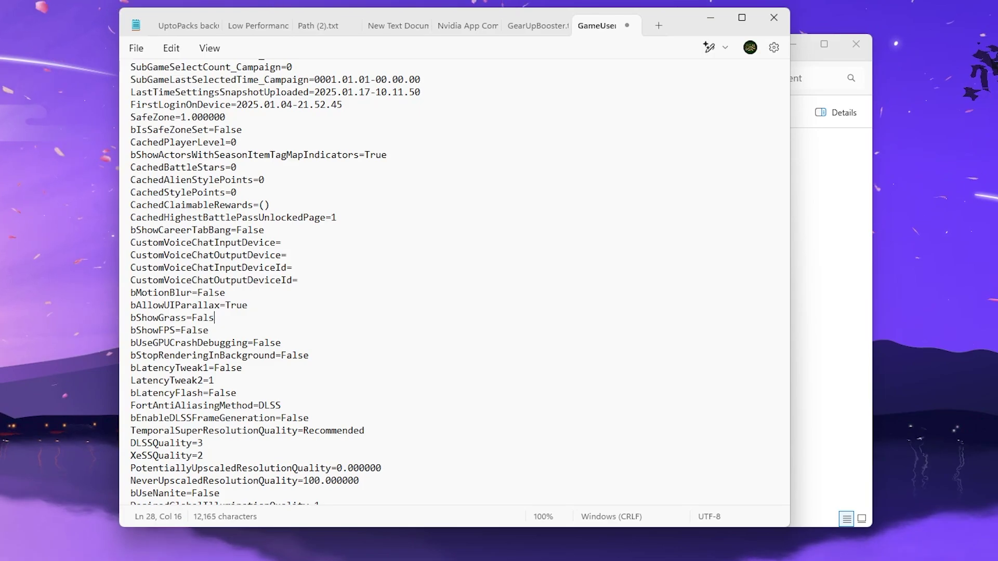
text(e)
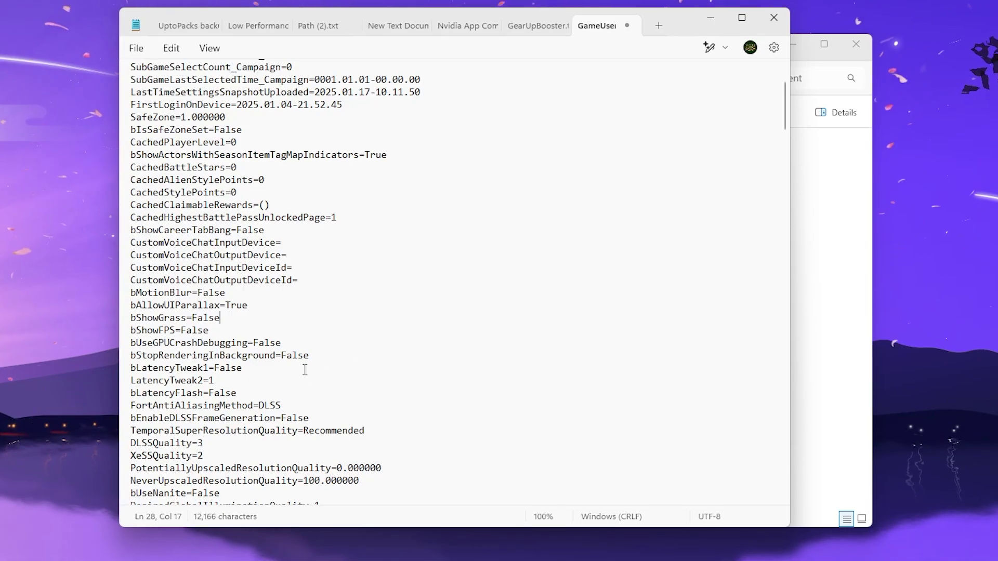
drag(308, 357, 285, 356)
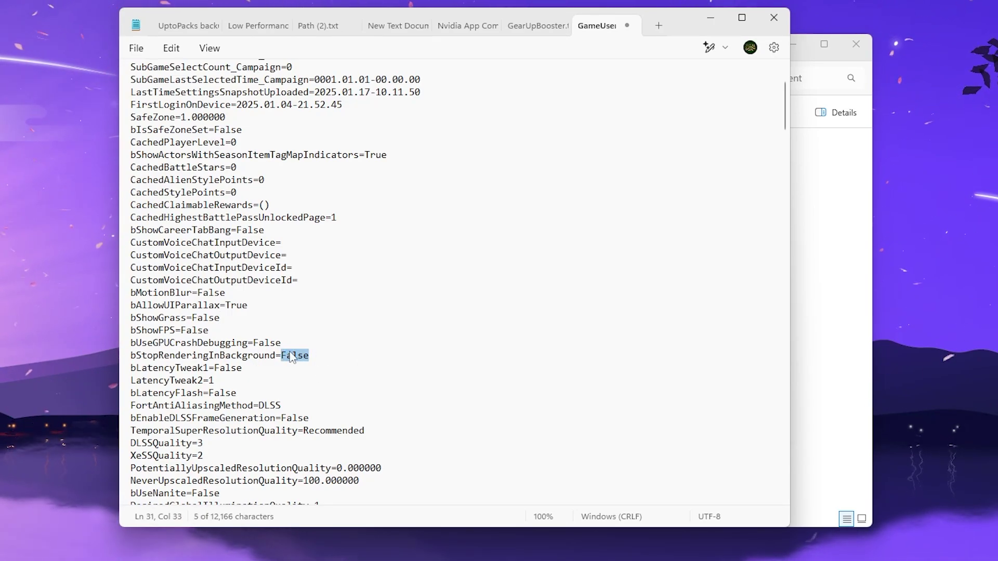
text(Tru)
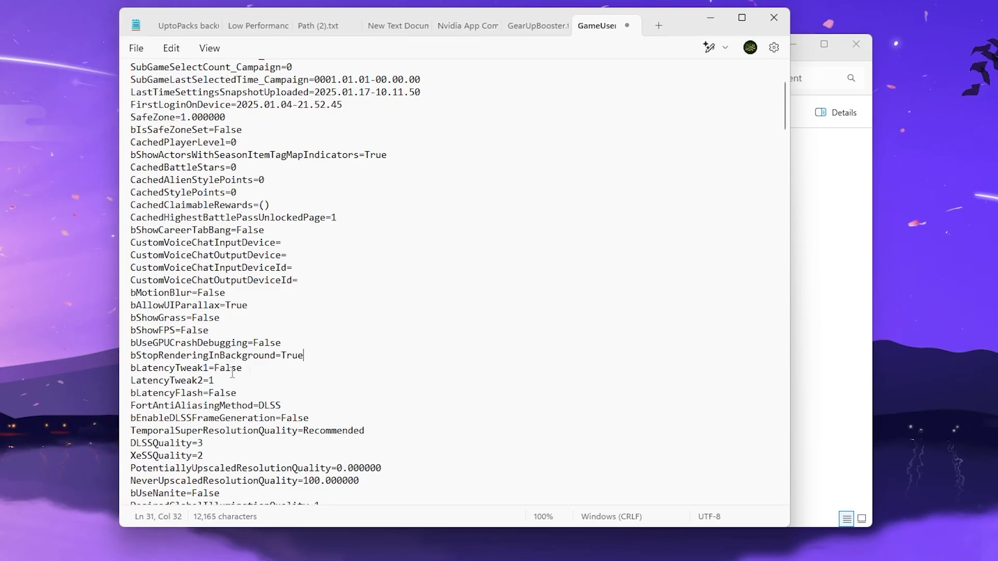
Step: Type False over True on bIsEnergySavingEnabledIdle, then paste False onto bIsEnergySavingEnabledFocusLoss
scroll(432, 345, down, 6)
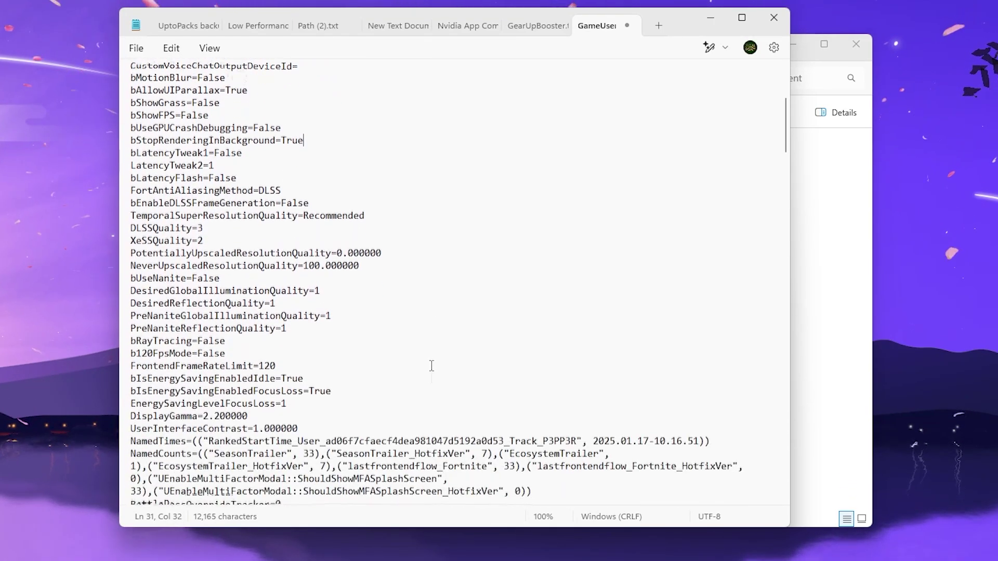
scroll(432, 366, down, 2)
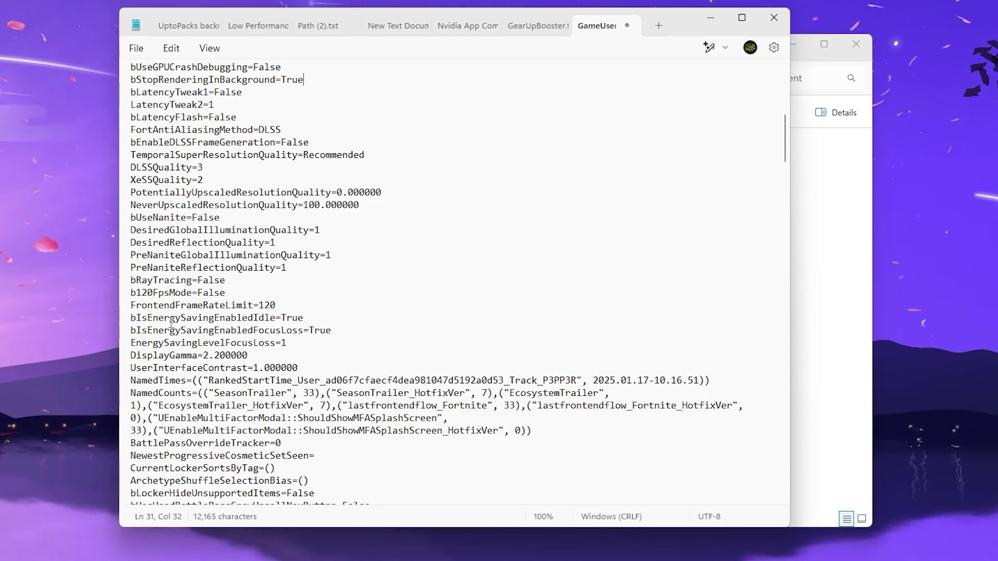
drag(303, 319, 286, 318)
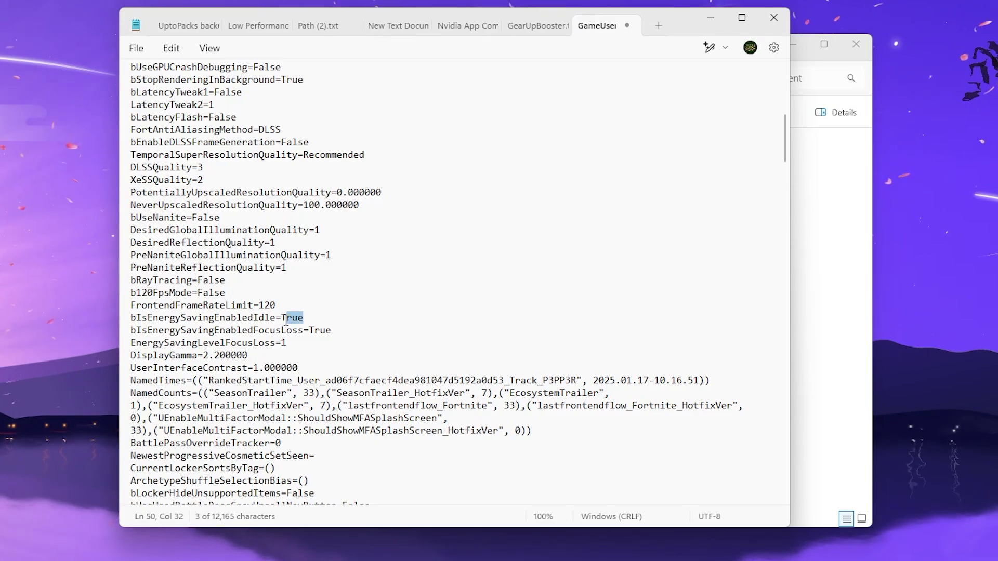
text(Fak)
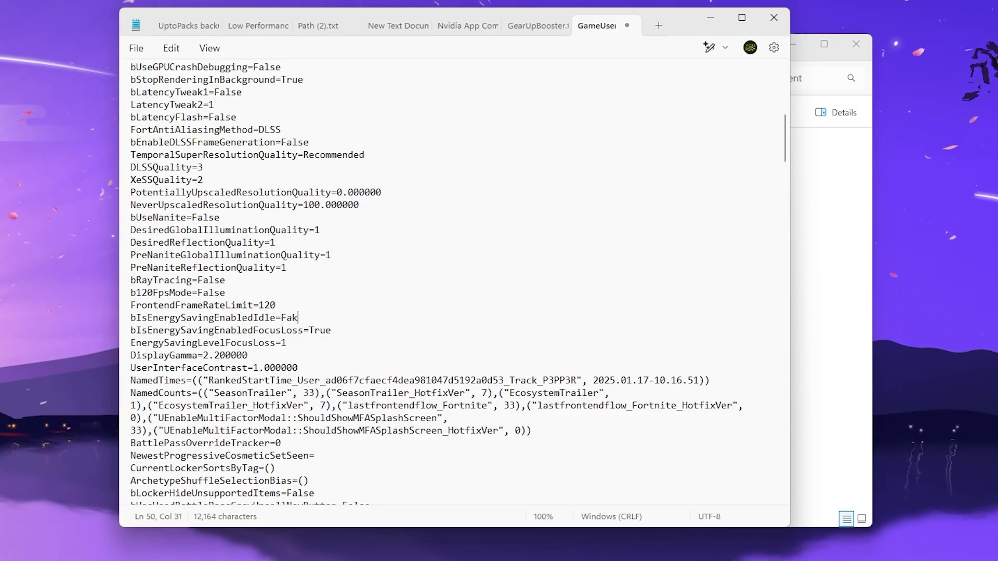
key(BackSpace)
key(BackSpace)
key(BackSpace)
text(lse)
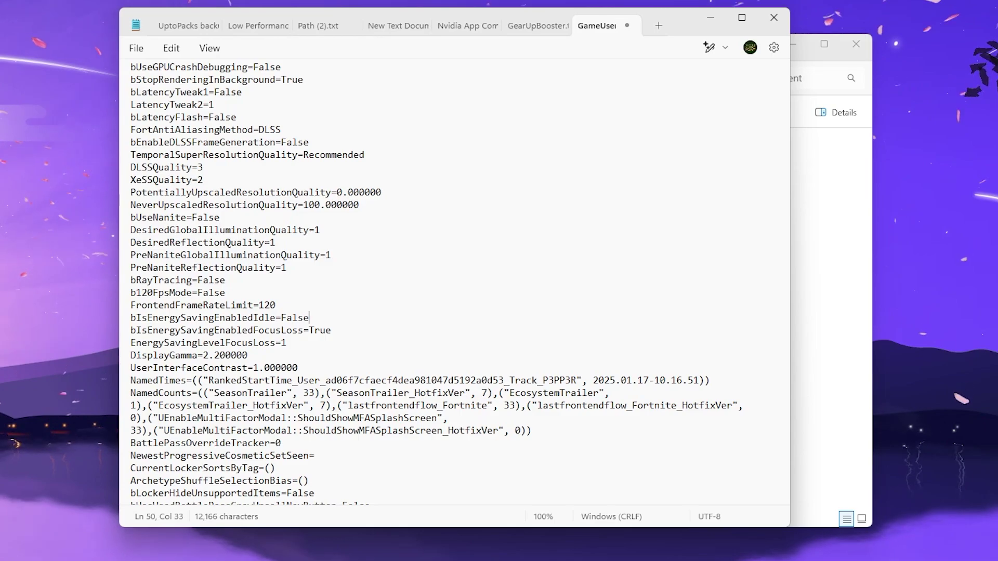
drag(309, 318, 294, 319)
double_click(294, 319)
key(ctrl+c)
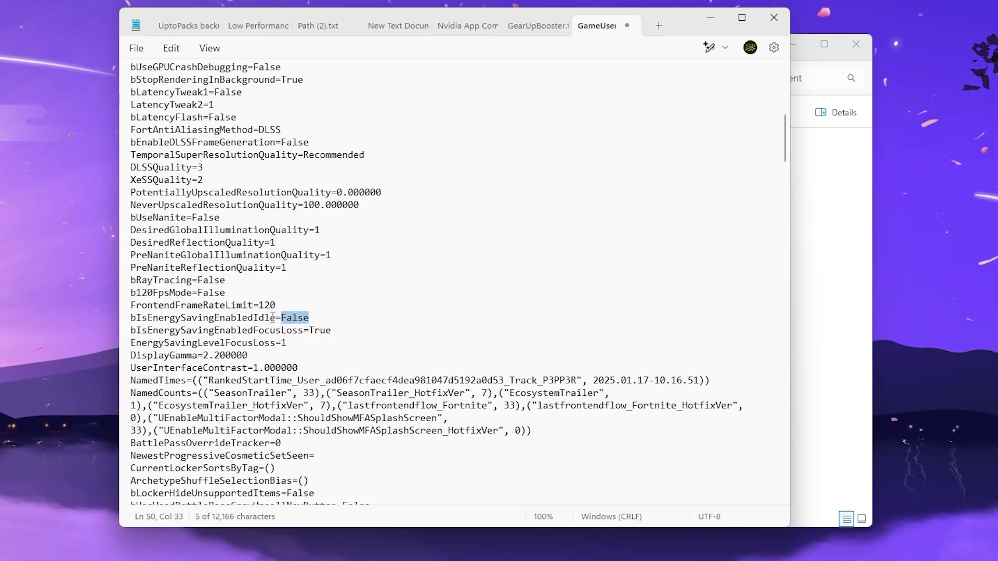
double_click(310, 335)
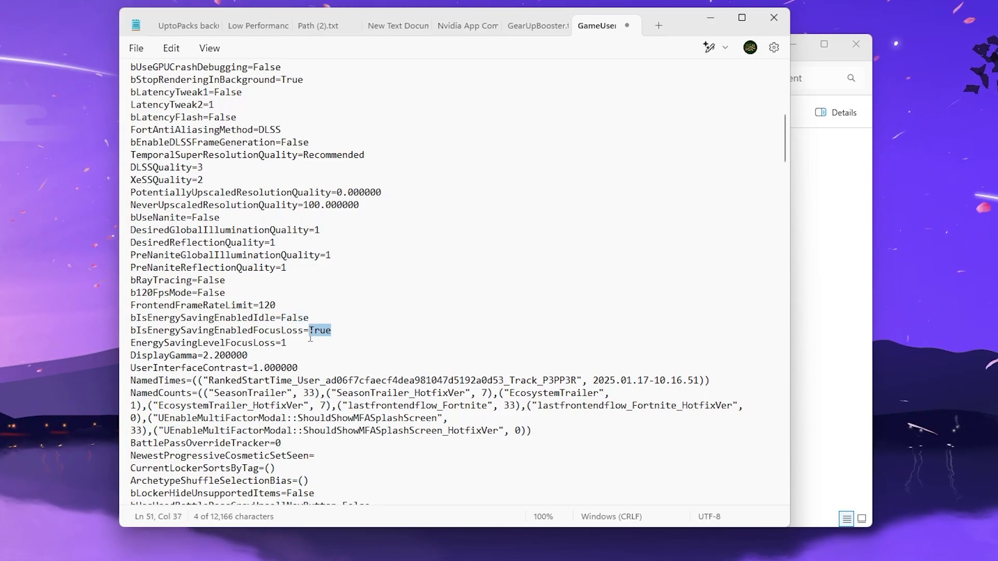
key(ctrl+v)
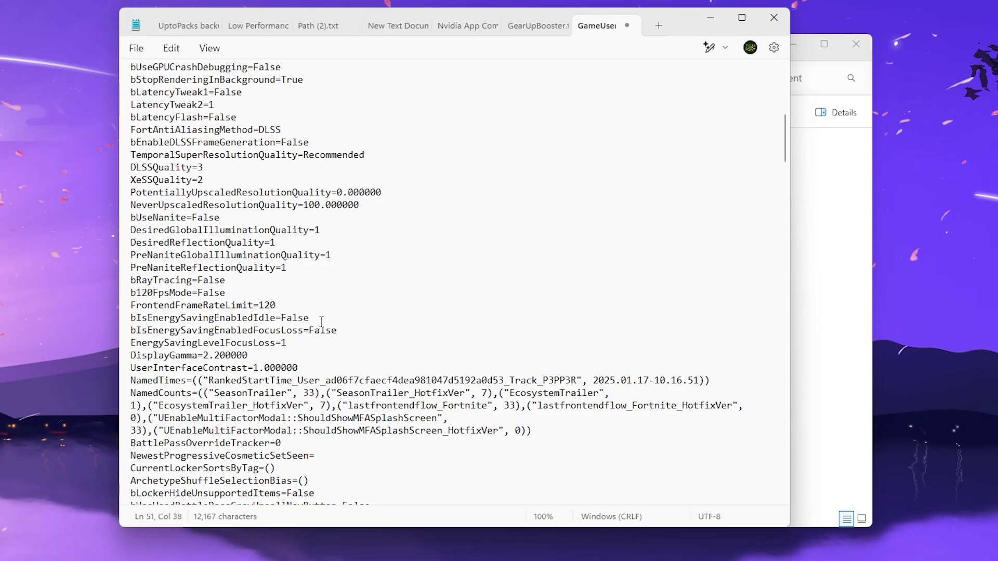
scroll(450, 263, down, 1)
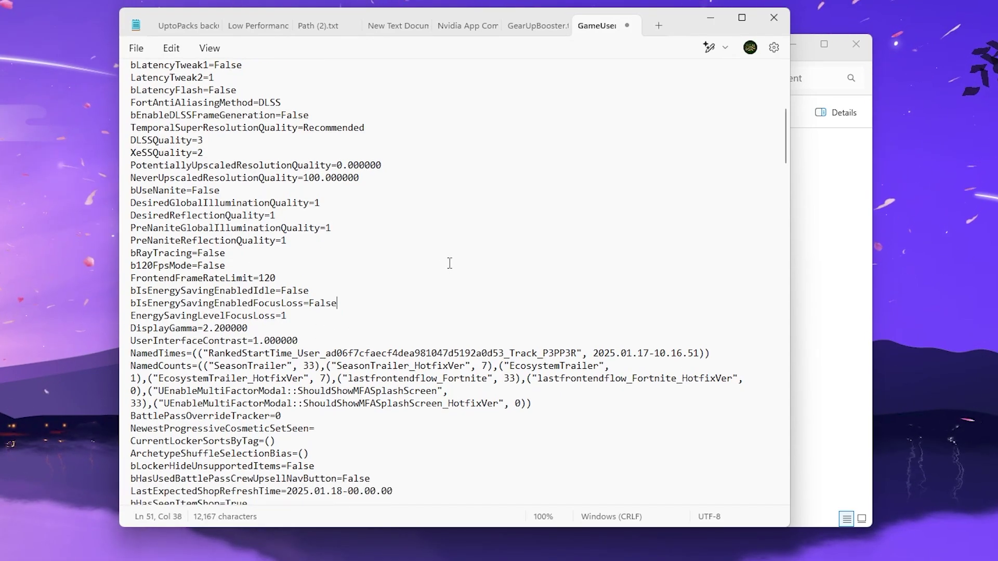
scroll(449, 264, down, 8)
scroll(447, 275, down, 15)
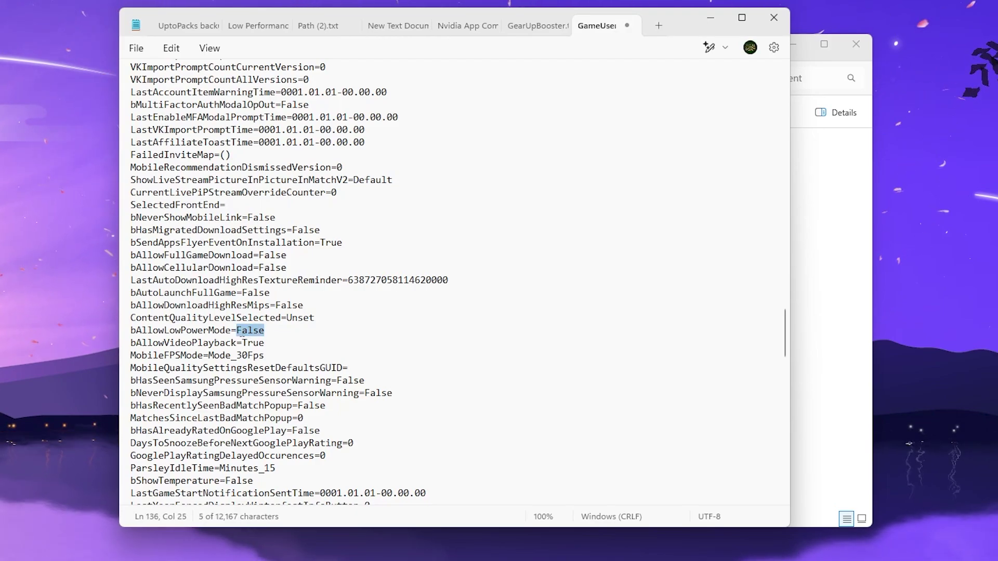
key(Right)
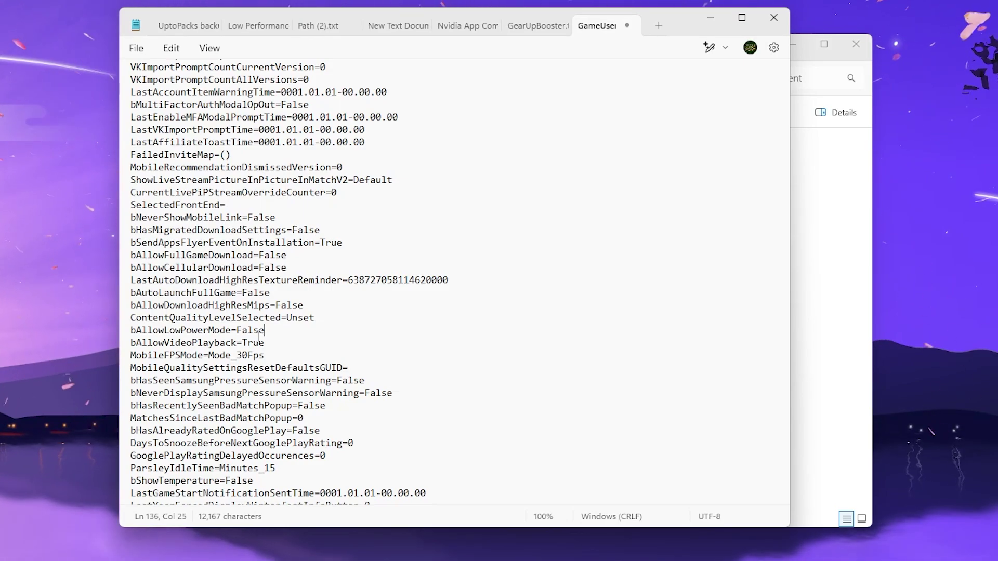
scroll(331, 338, down, 5)
scroll(332, 339, down, 7)
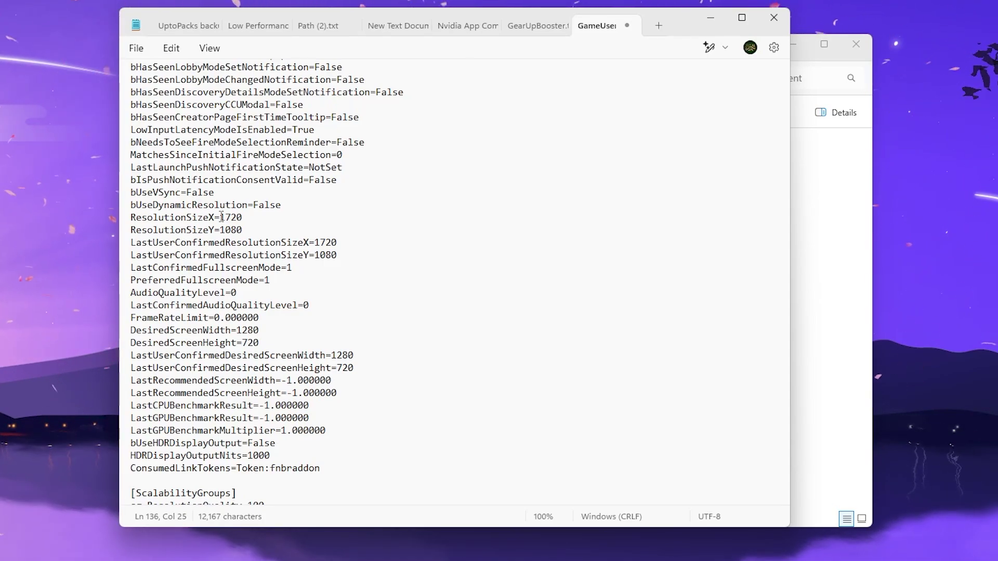
Step: Set sg.ViewDistanceQuality, TextureQuality, ShadingQuality and LandscapeQuality to 0
scroll(245, 249, down, 7)
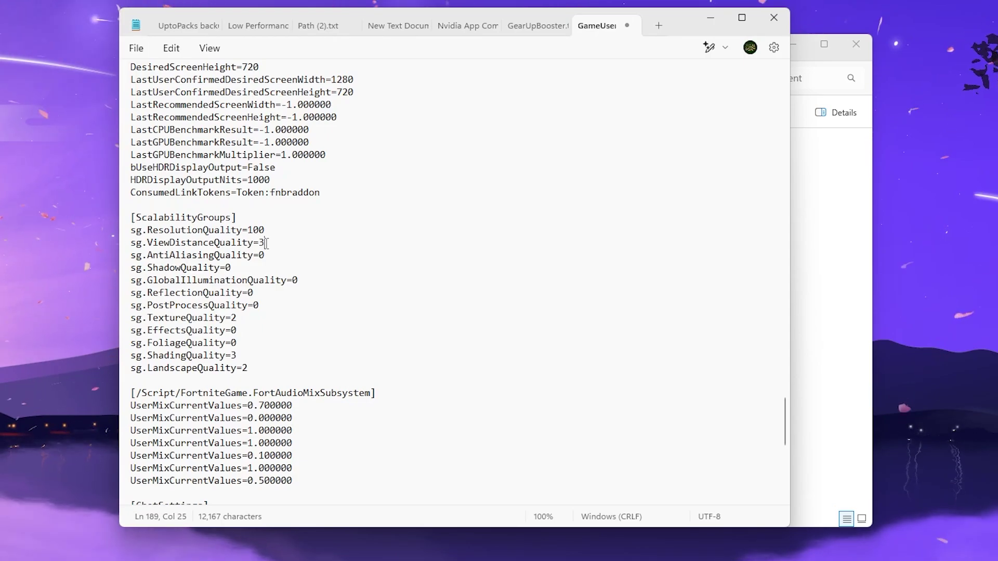
key(BackSpace)
text(0)
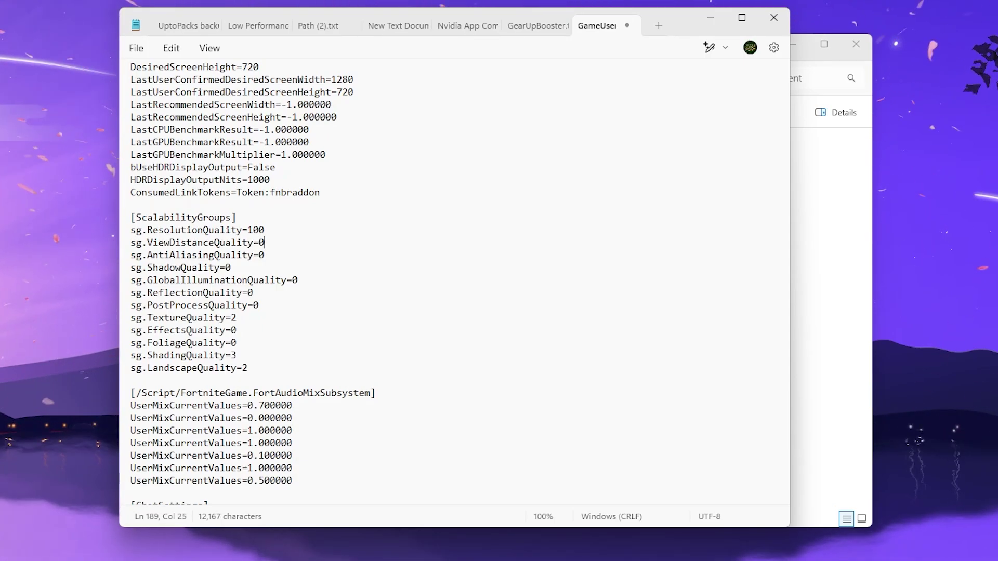
click(241, 318)
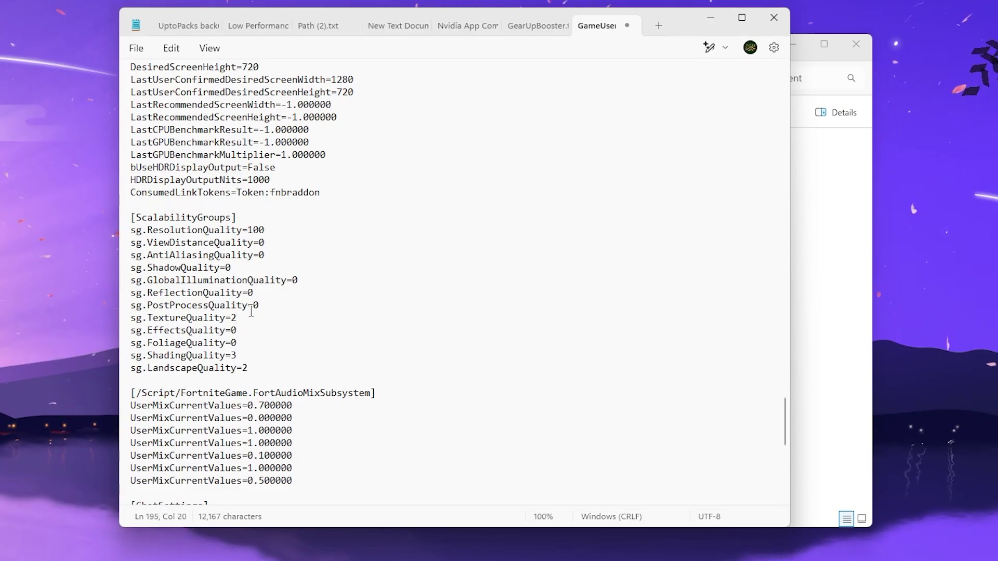
key(BackSpace)
text(0)
key(BackSpace)
text(0)
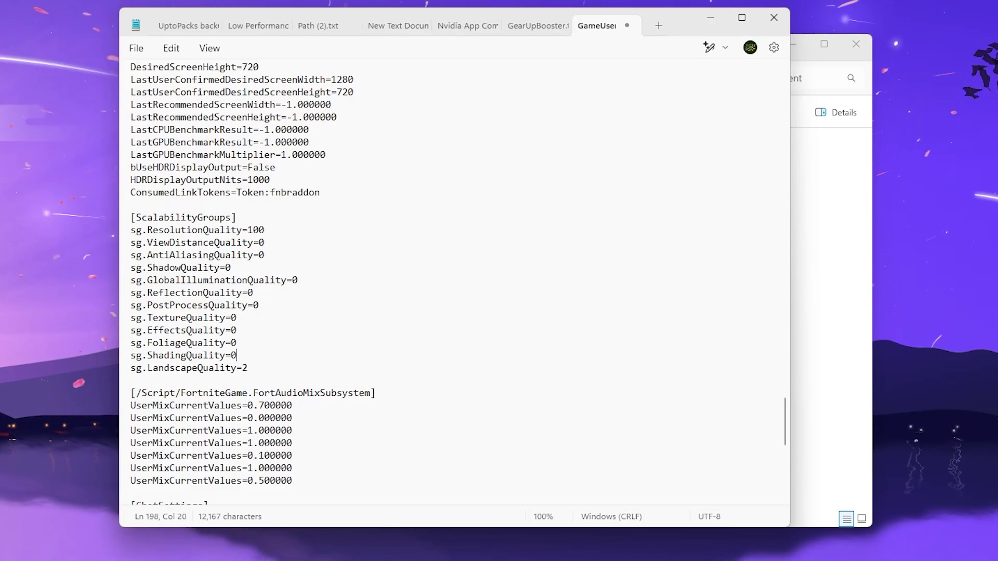
click(255, 367)
key(BackSpace)
text(0)
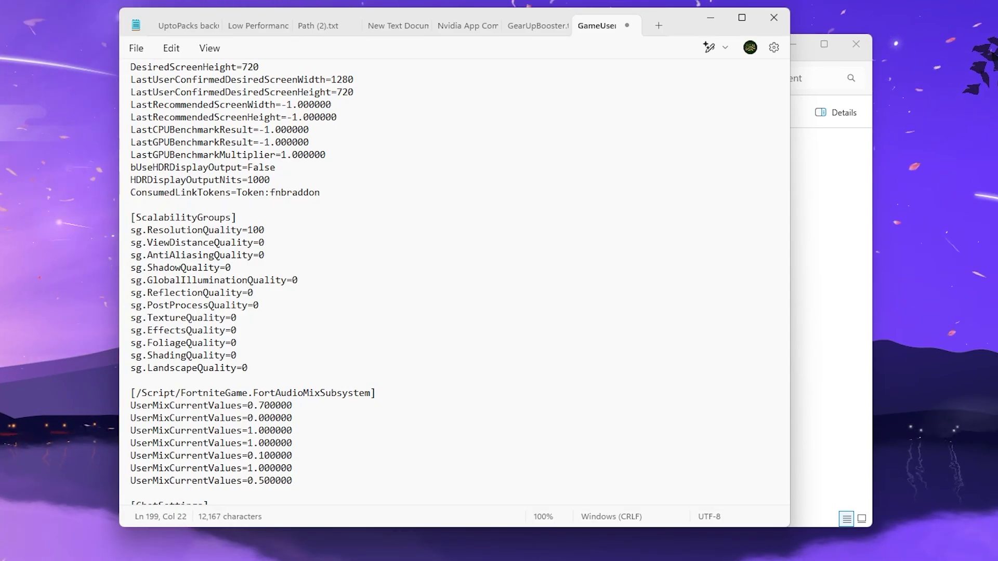
Step: Save GameUserSettings.ini and close Notepad, returning to the running Fortnite match
scroll(323, 268, down, 2)
scroll(322, 268, down, 10)
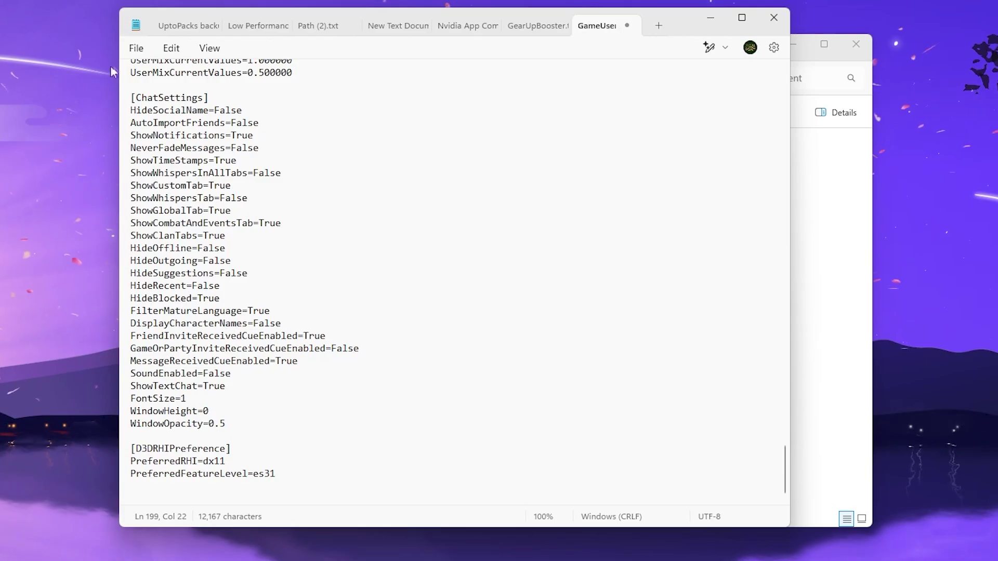
click(136, 49)
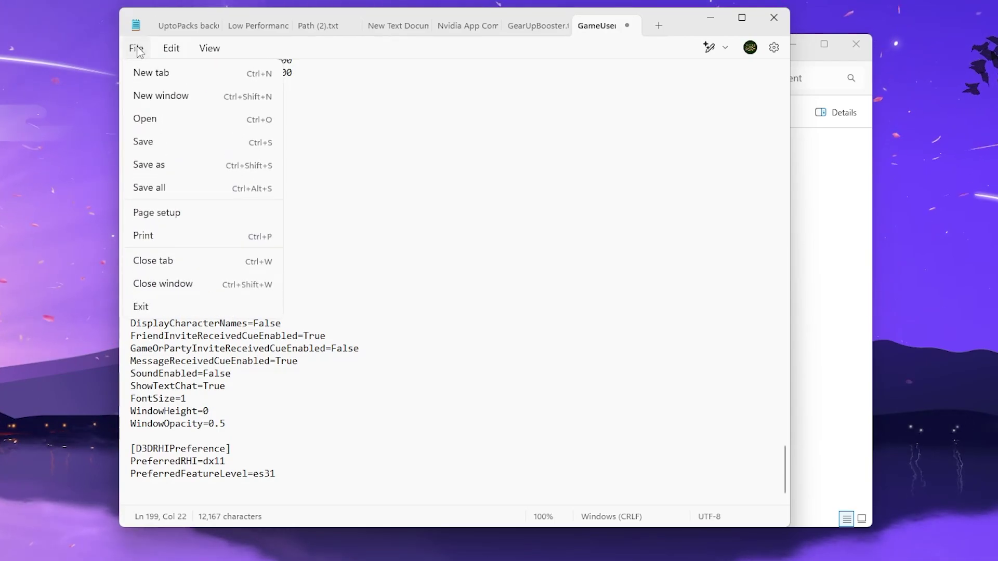
click(150, 141)
scroll(152, 141, up, 20)
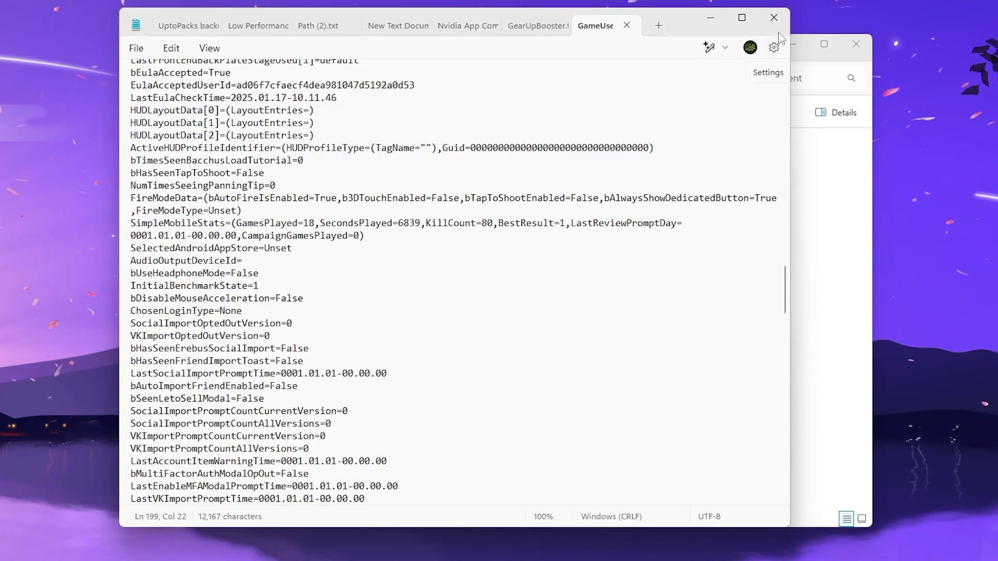
click(774, 17)
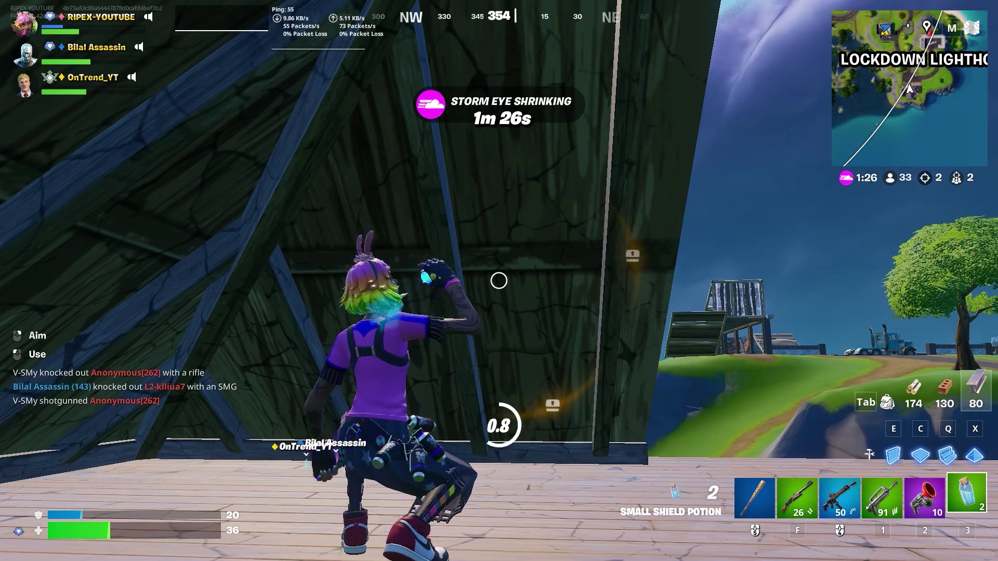
middle_click(499, 281)
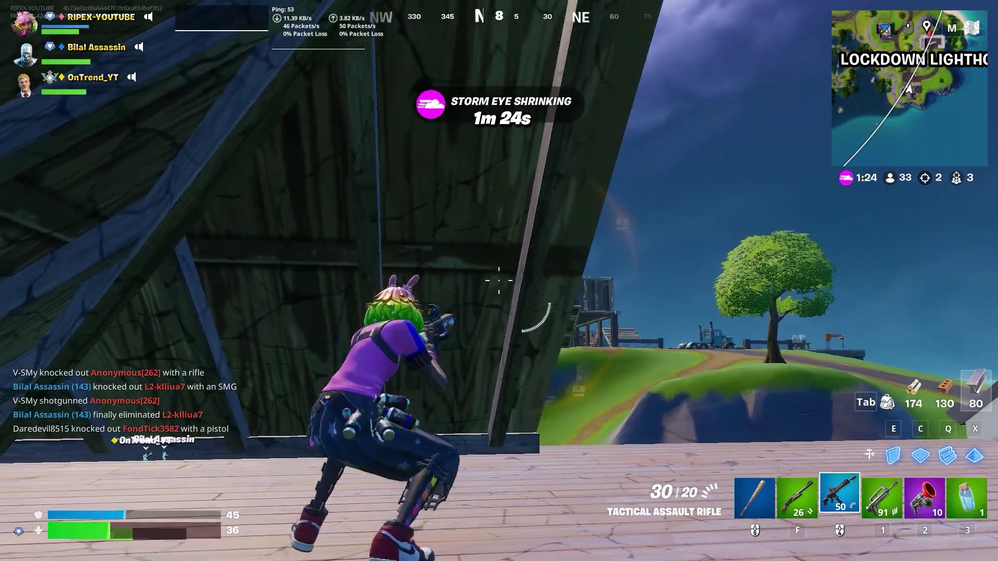